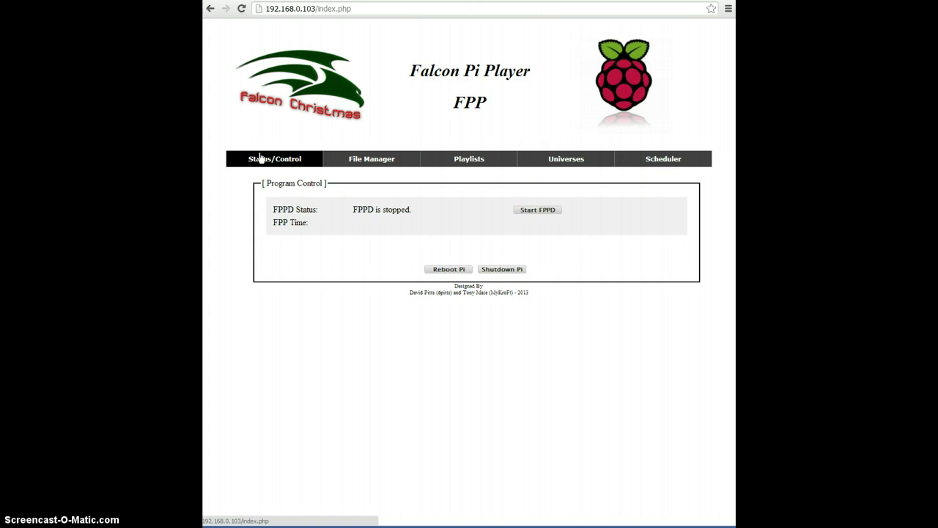
- Open the playlists page and review the entries of Playlist2.lst
click(456, 157)
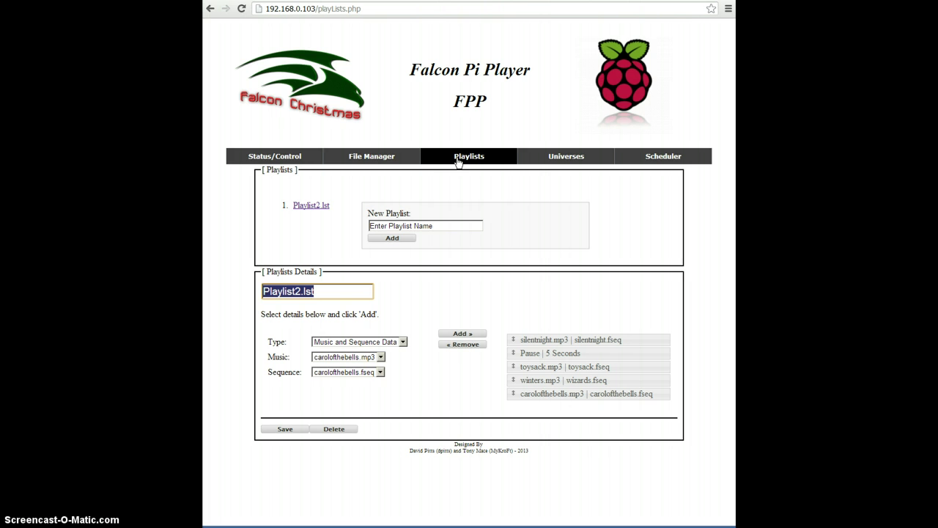
click(310, 206)
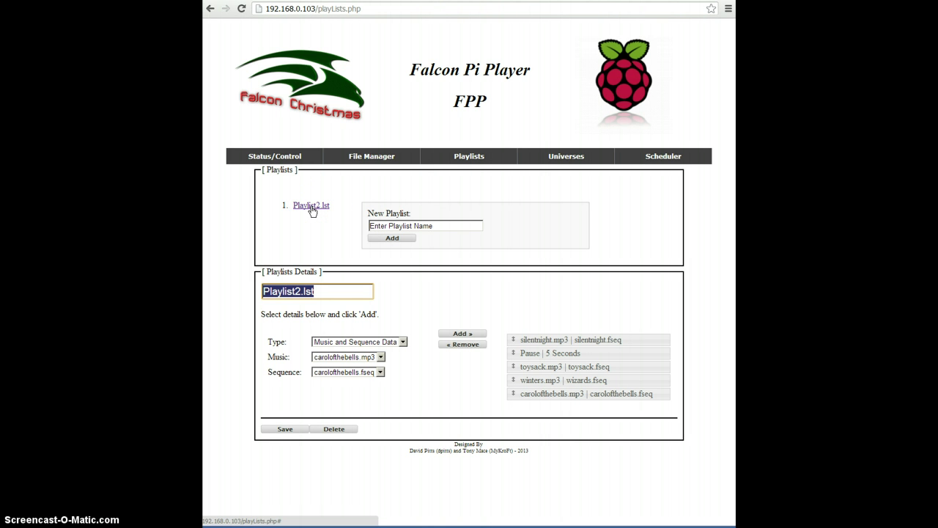
click(313, 210)
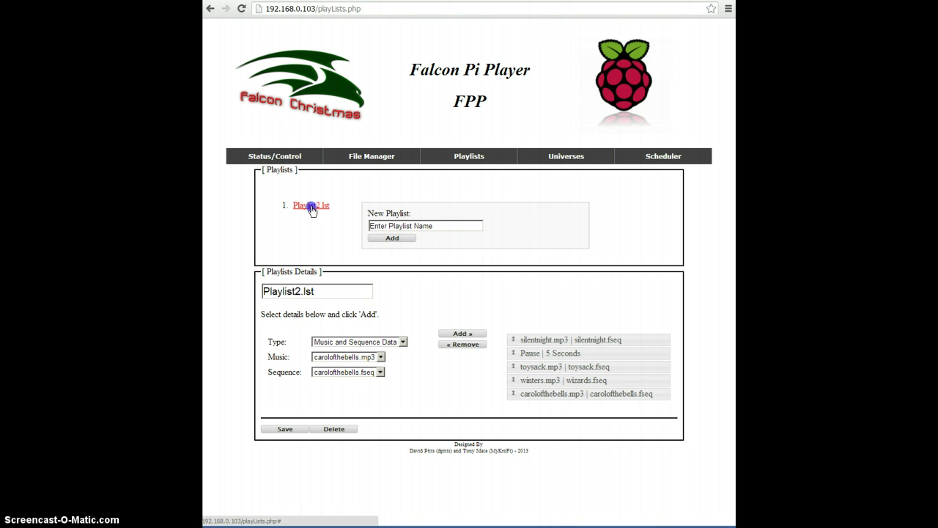
click(534, 346)
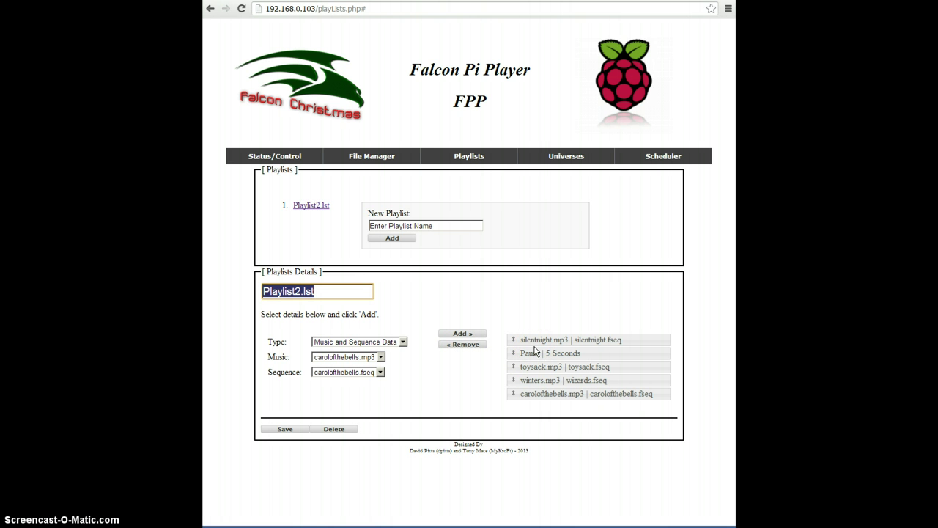
click(535, 351)
click(533, 341)
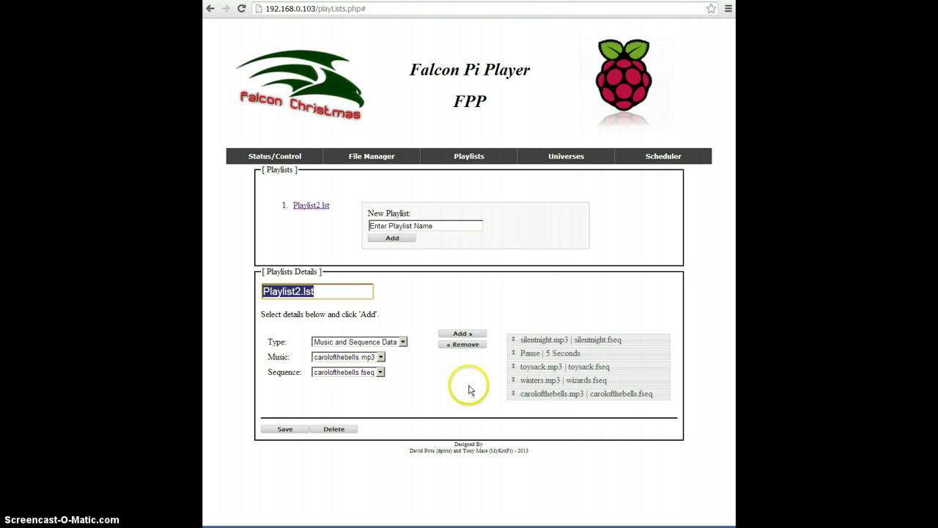
- Create a new playlist named Playlist3 and open it for editing
click(400, 226)
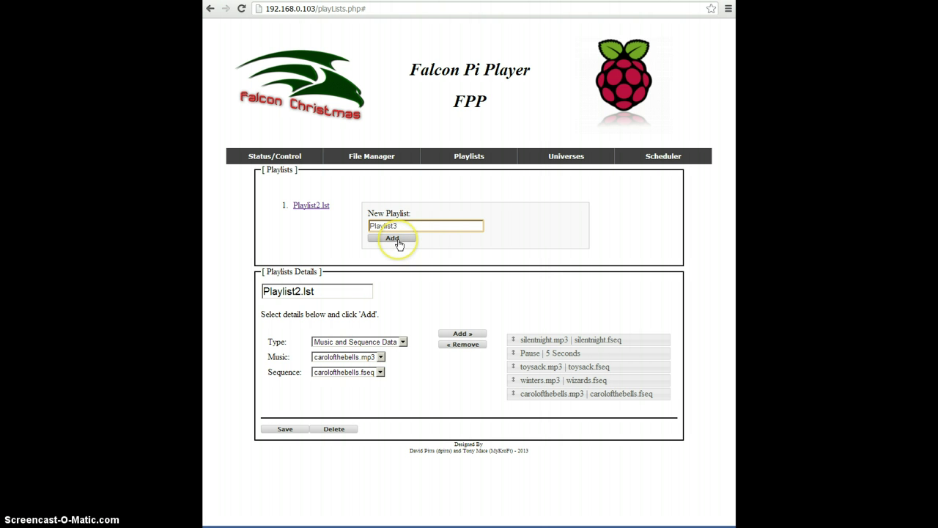
click(393, 239)
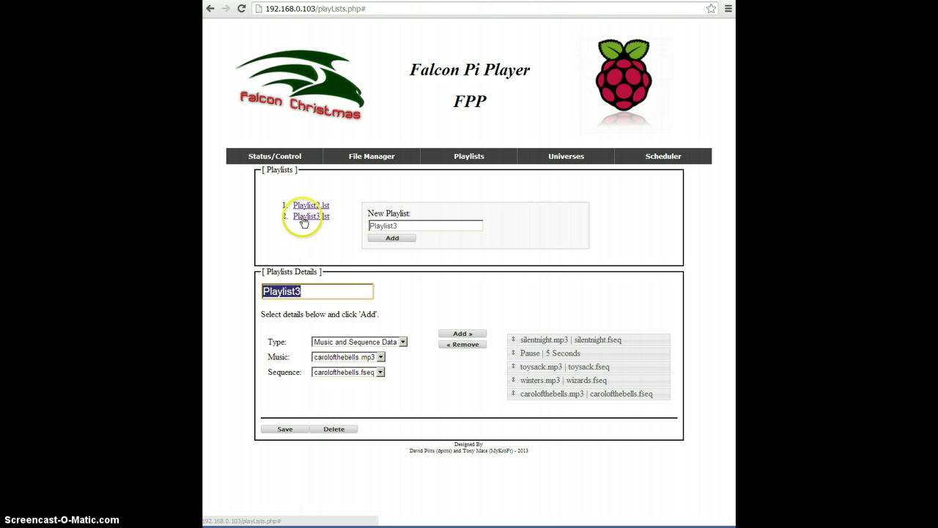
click(306, 219)
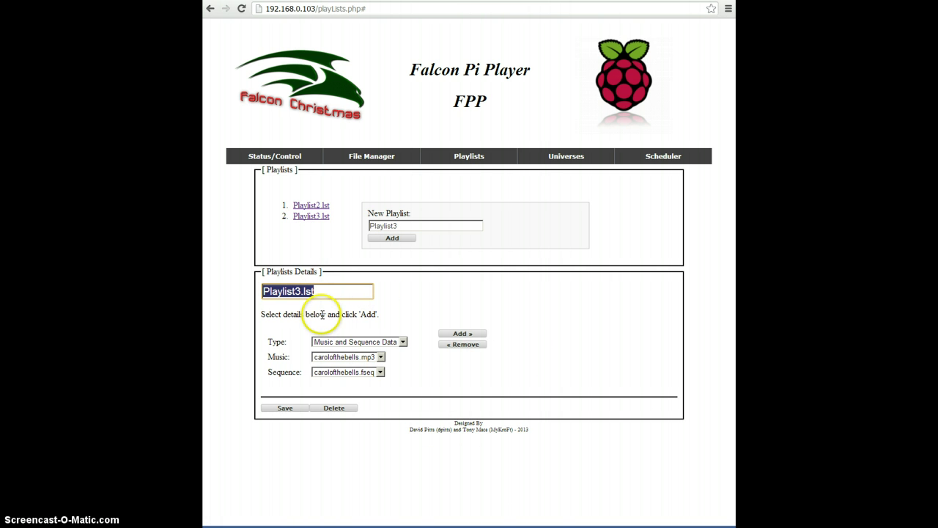
- Add a Music and Sequence Data entry to Playlist3.lst pairing carolofthebells.mp3 with carolofthebells.fseq
click(402, 342)
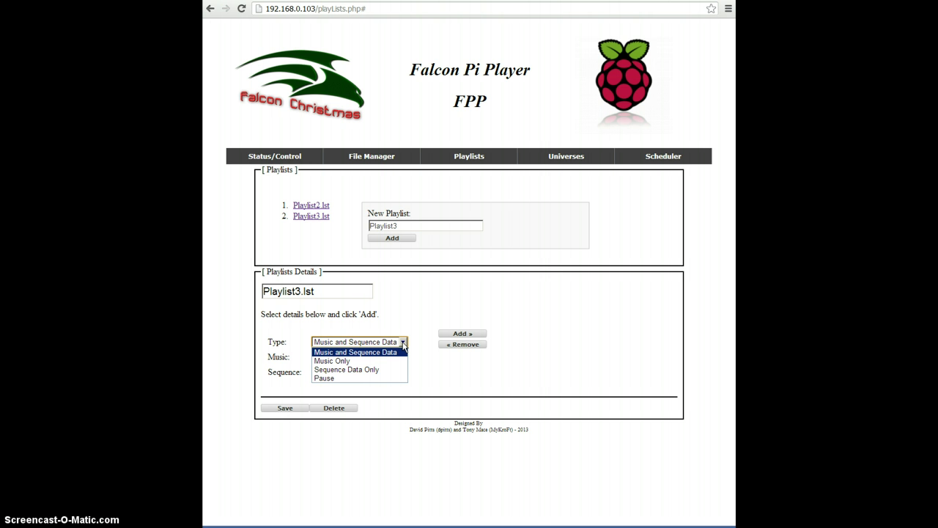
click(377, 352)
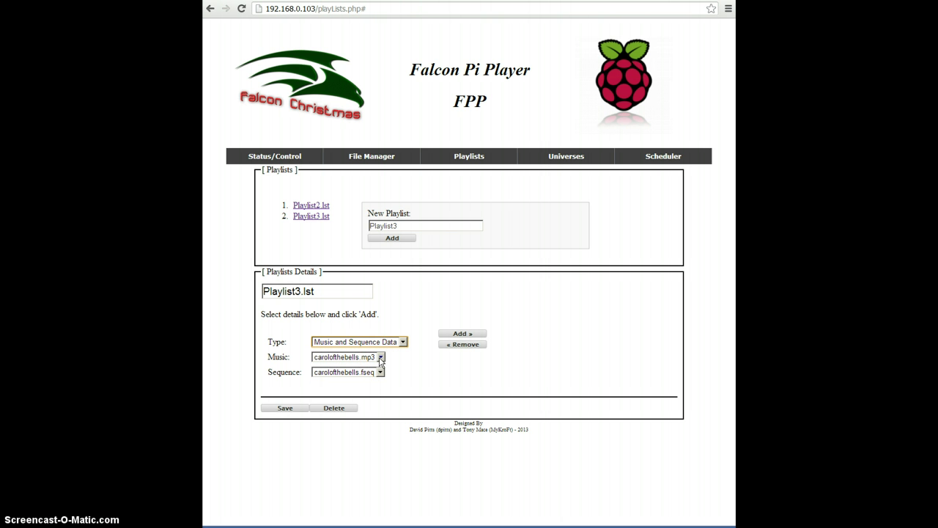
click(380, 358)
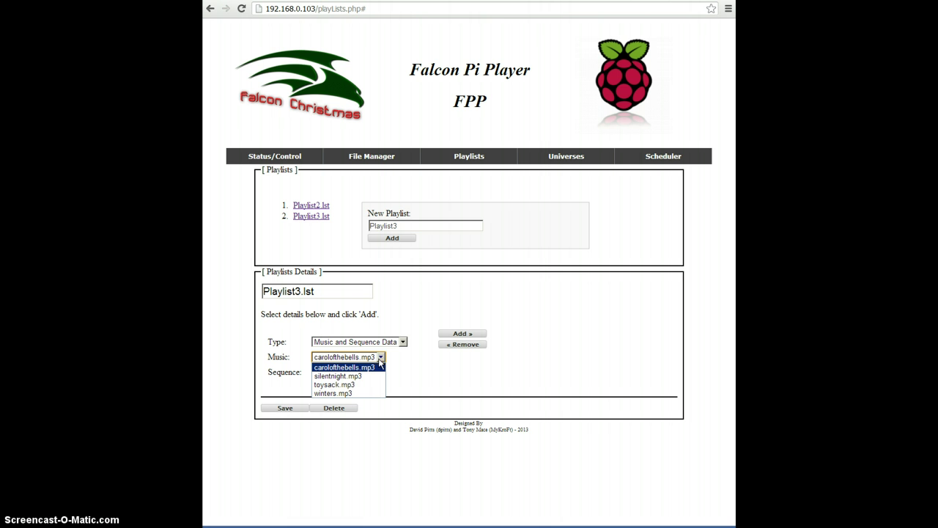
click(350, 367)
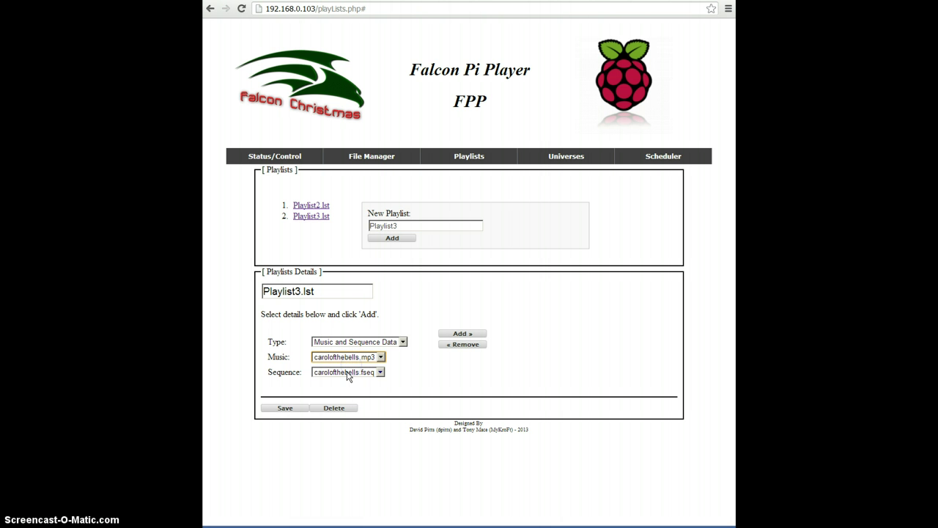
click(349, 376)
click(463, 334)
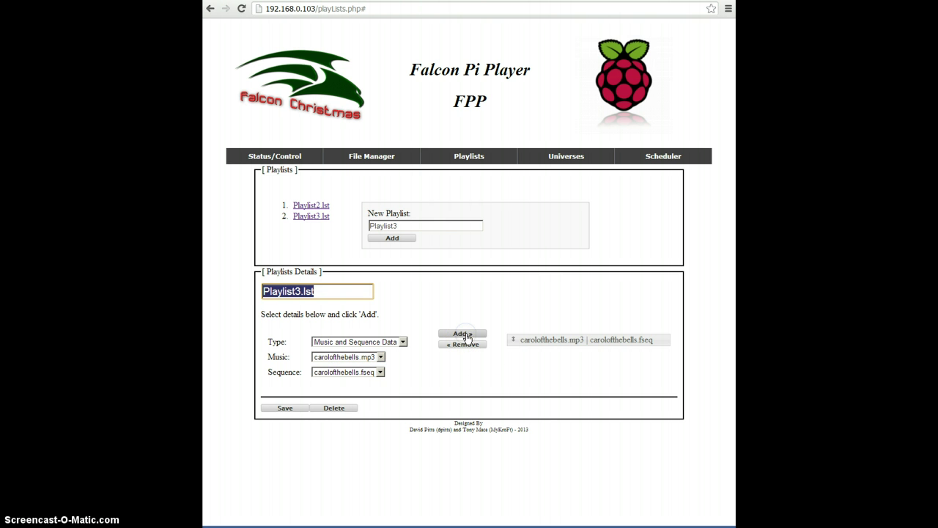
- Add an entry to Playlist3.lst pairing silentnight.mp3 with silentnight.fseq
click(380, 357)
click(338, 376)
click(350, 373)
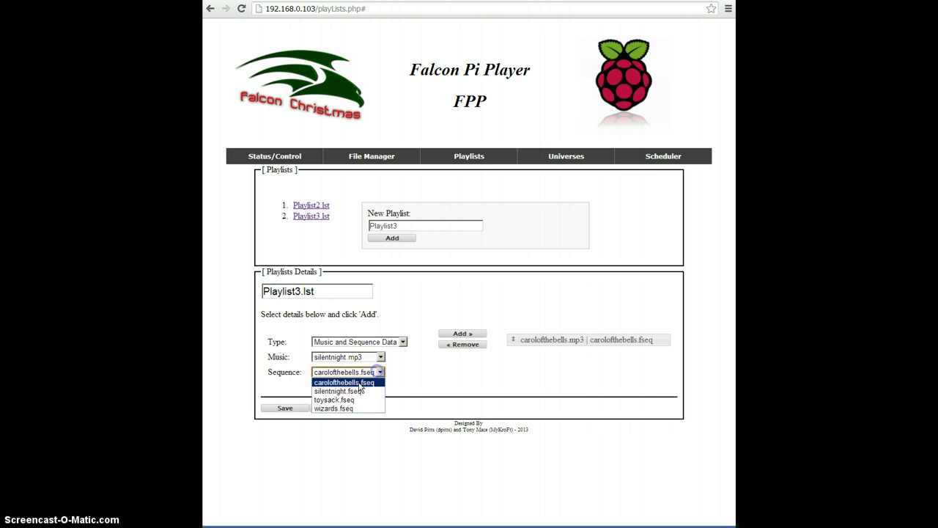
click(347, 392)
click(462, 334)
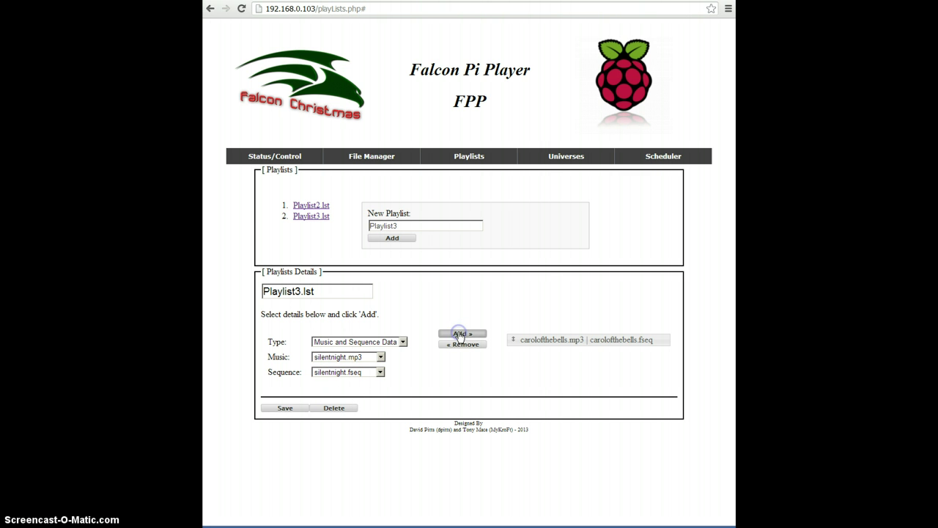
- Add an entry to Playlist3.lst pairing toysack.mp3 with toysack.fseq
click(380, 357)
click(345, 383)
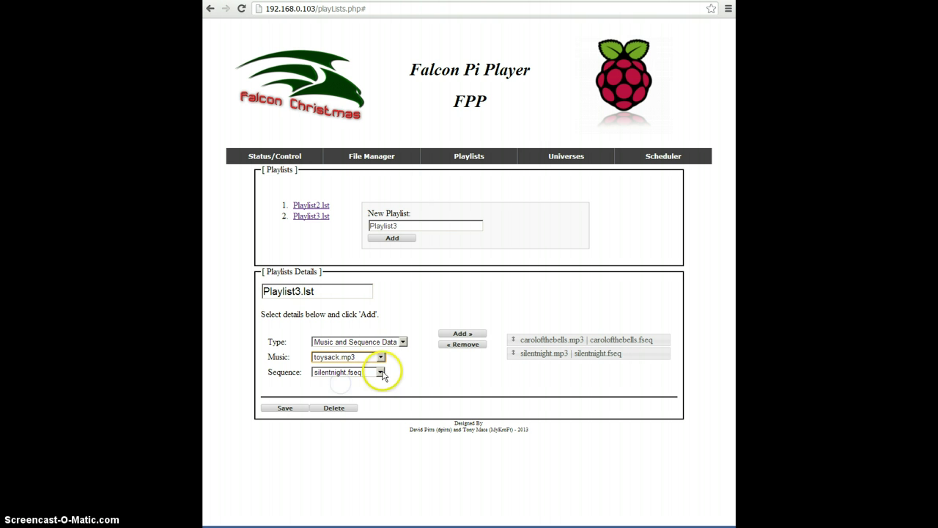
click(380, 372)
click(341, 394)
click(458, 334)
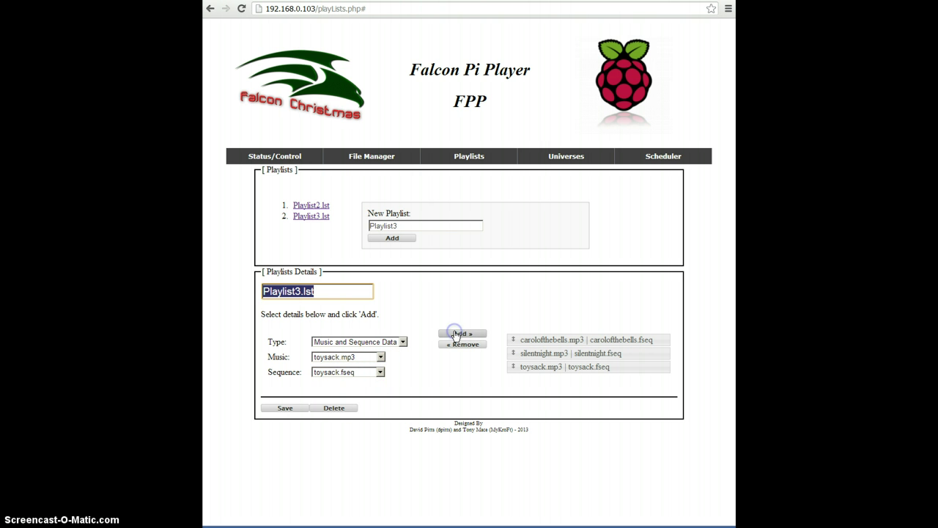
- Add an entry to Playlist3.lst pairing winters.mp3 with wizards.fseq
click(380, 357)
click(345, 394)
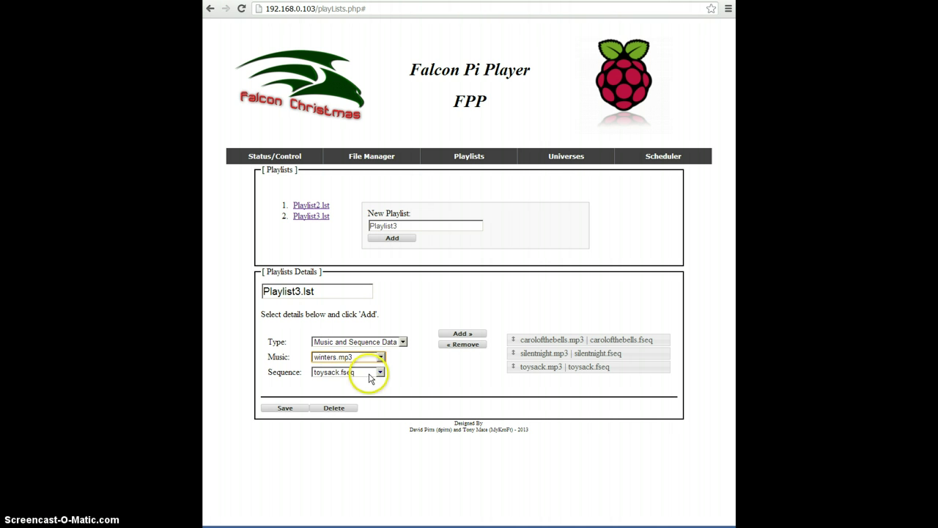
click(379, 371)
click(337, 406)
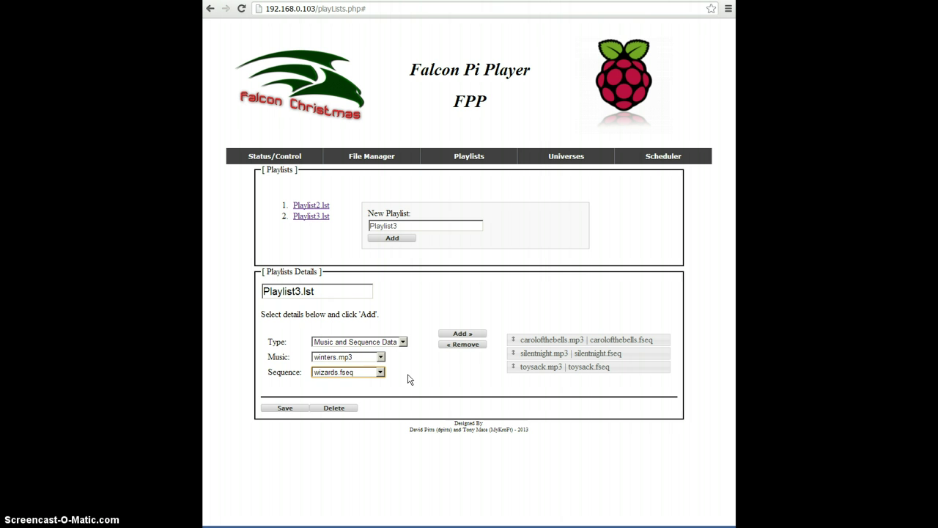
click(456, 334)
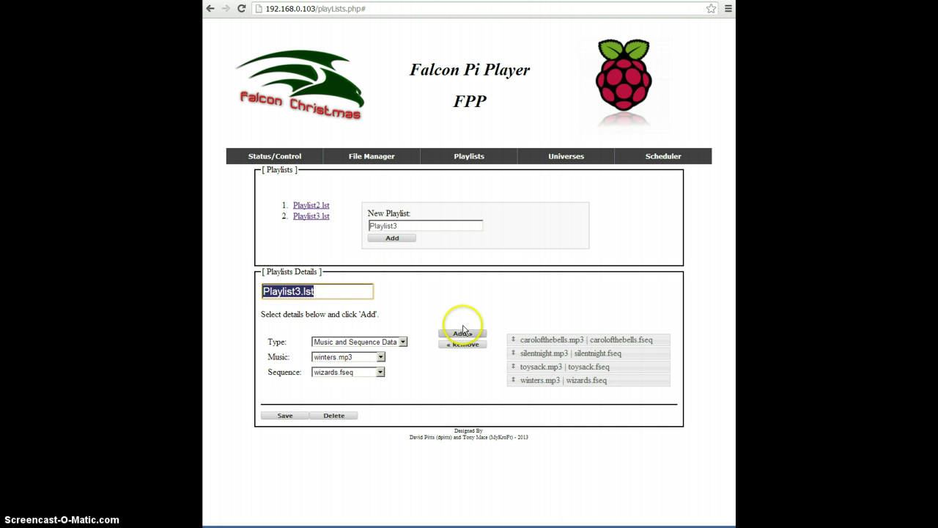
- Add a Pause entry of 5 seconds to Playlist3.lst and save the playlist
click(374, 342)
click(341, 377)
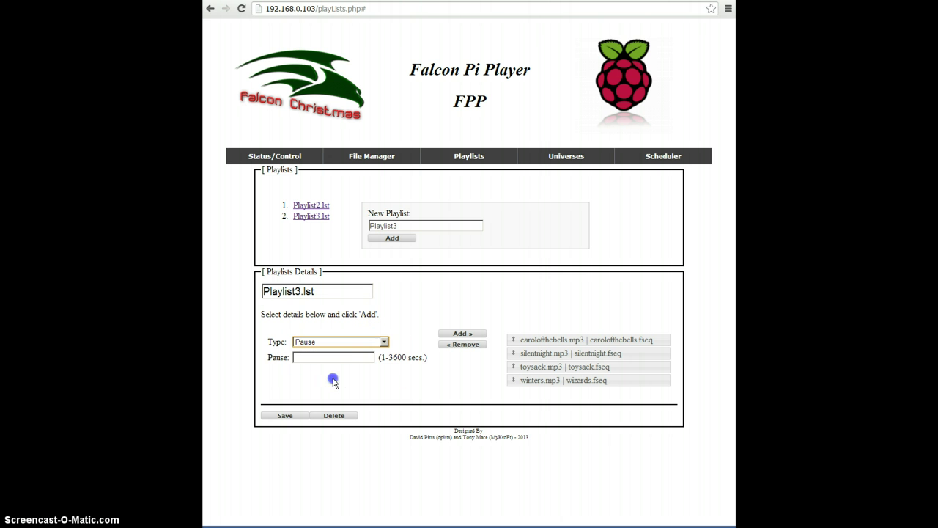
click(346, 356)
text(5)
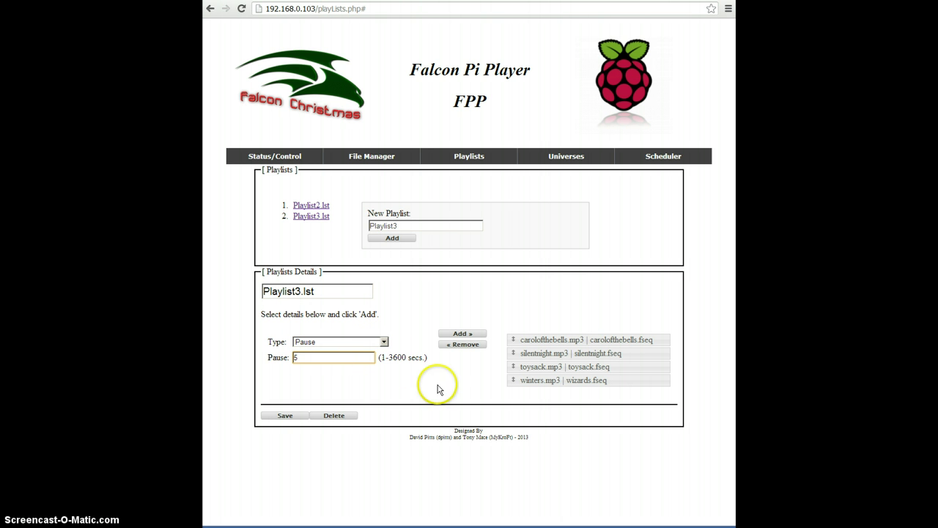
click(460, 334)
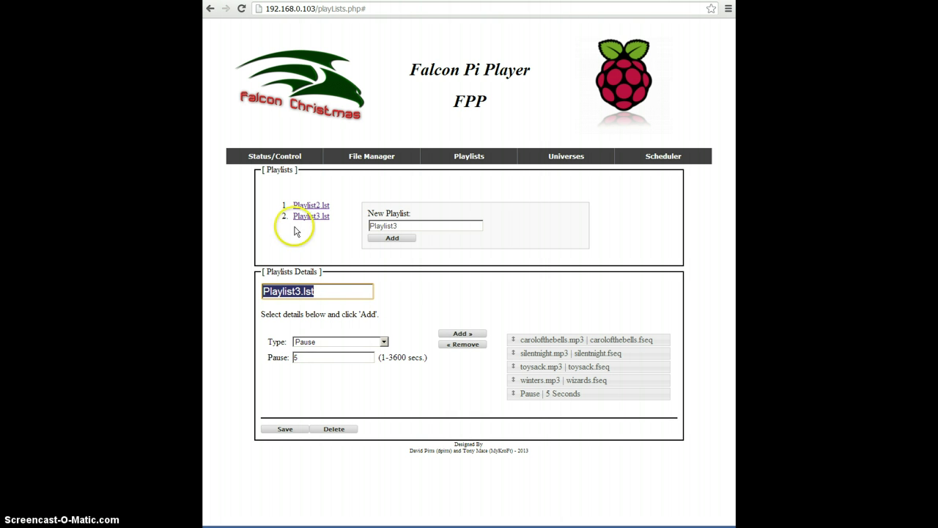
click(285, 430)
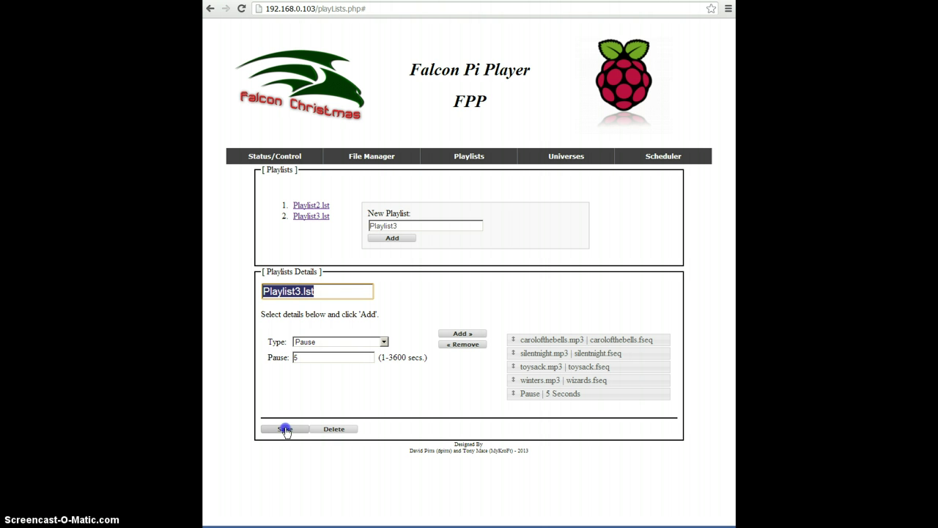
click(285, 430)
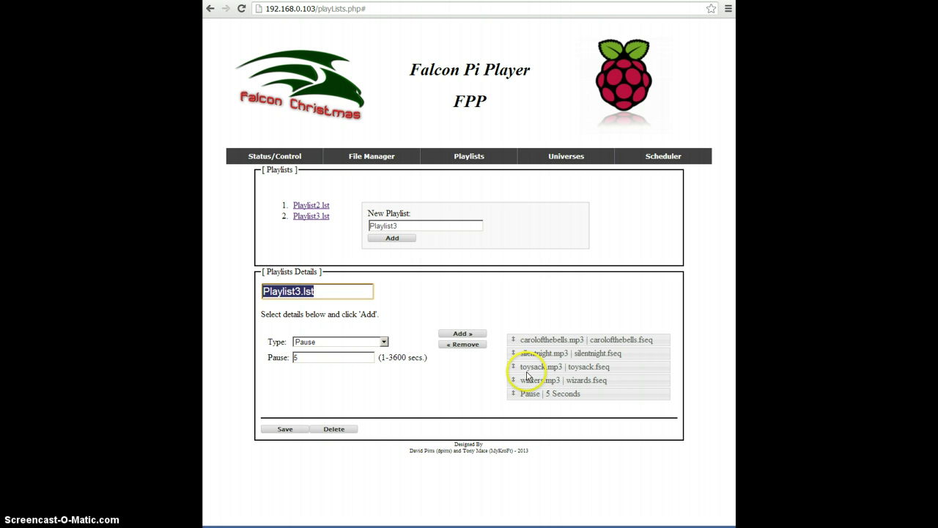
- Reorder Playlist3.lst as toysack, the 5-second pause, silentnight, carolofthebells and winters, and save the order
drag(527, 375, 526, 337)
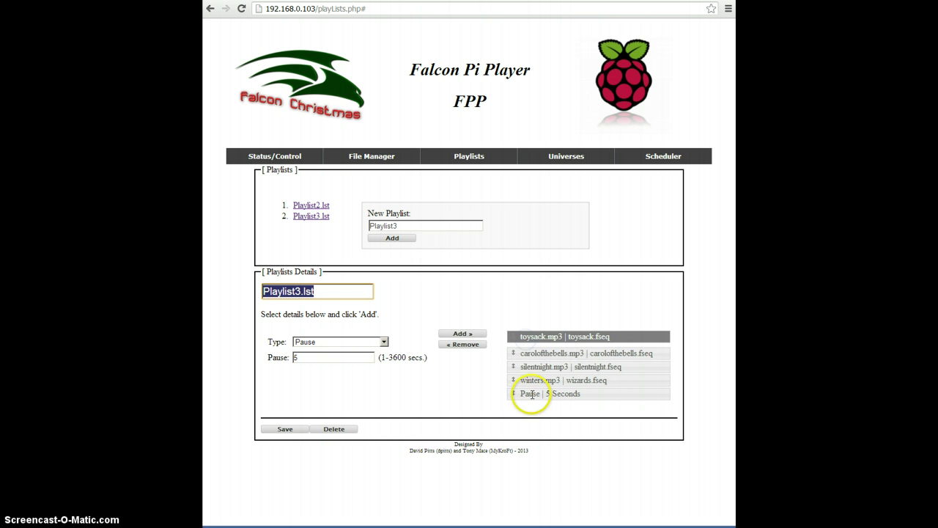
drag(530, 393, 529, 366)
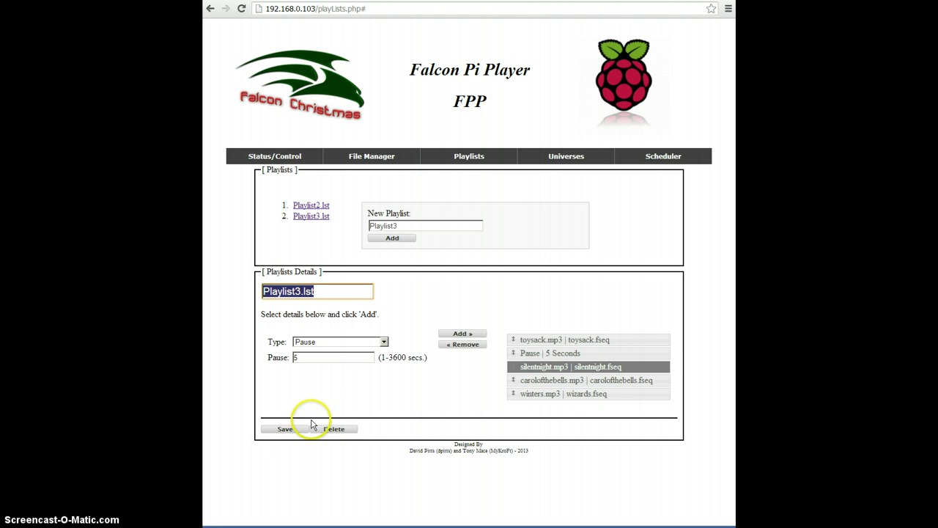
click(285, 430)
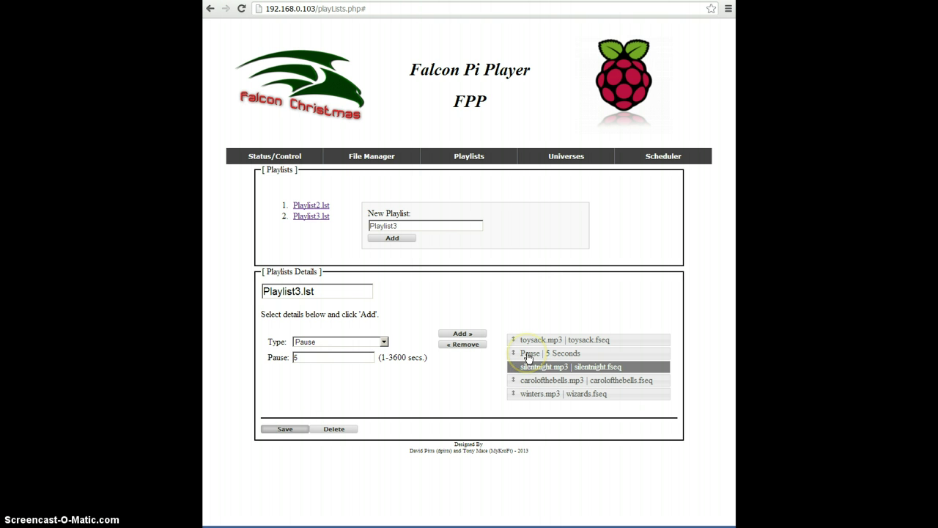
- Place the 5-second pause second and carolofthebells third in Playlist3.lst, and save the new order
click(527, 357)
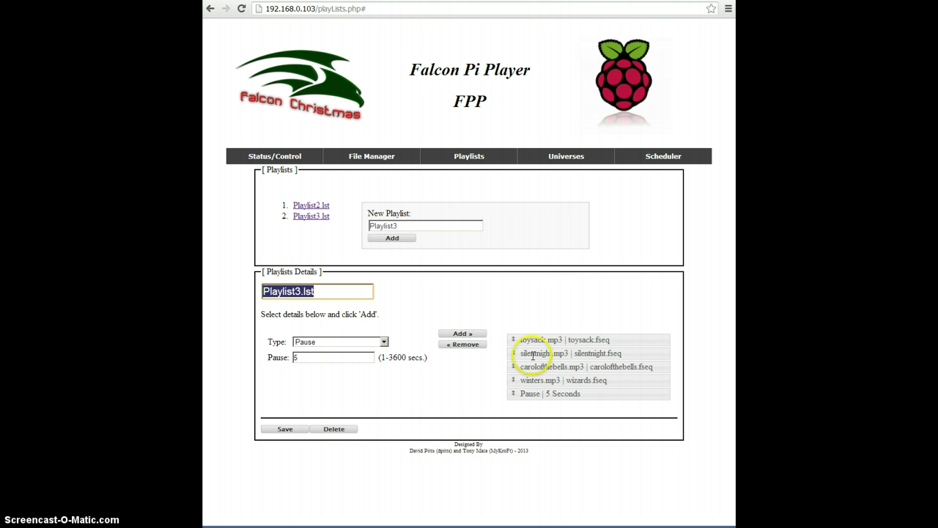
drag(534, 394, 533, 367)
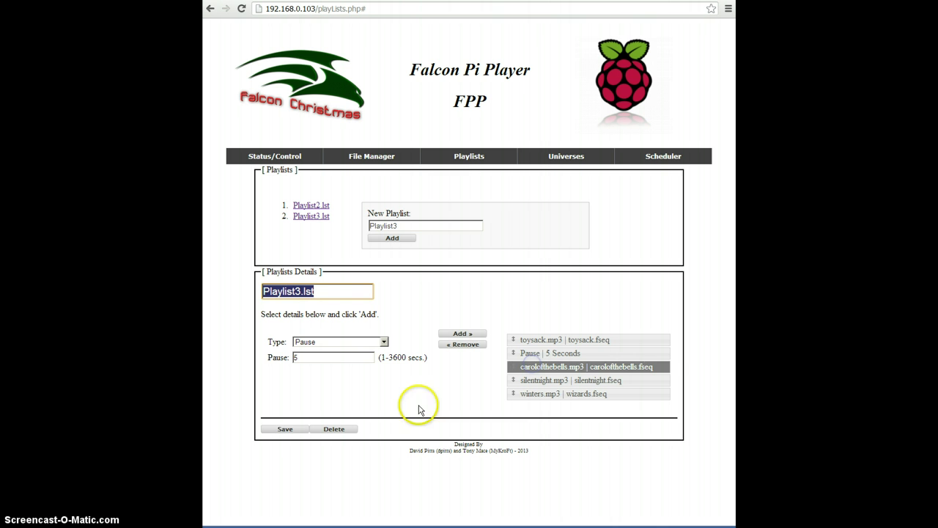
click(286, 429)
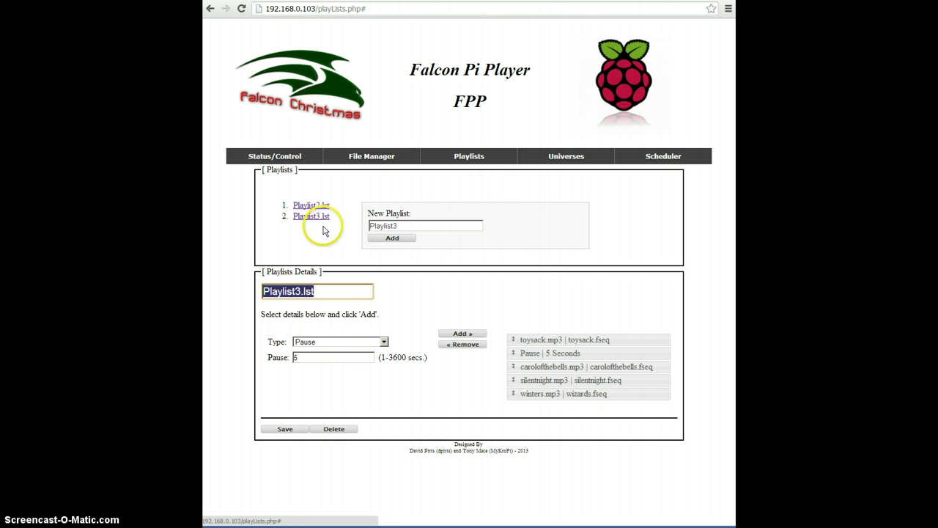
- Switch to Playlist2.lst and back to Playlist3.lst, and remove the carolofthebells entry from Playlist3.lst
click(318, 206)
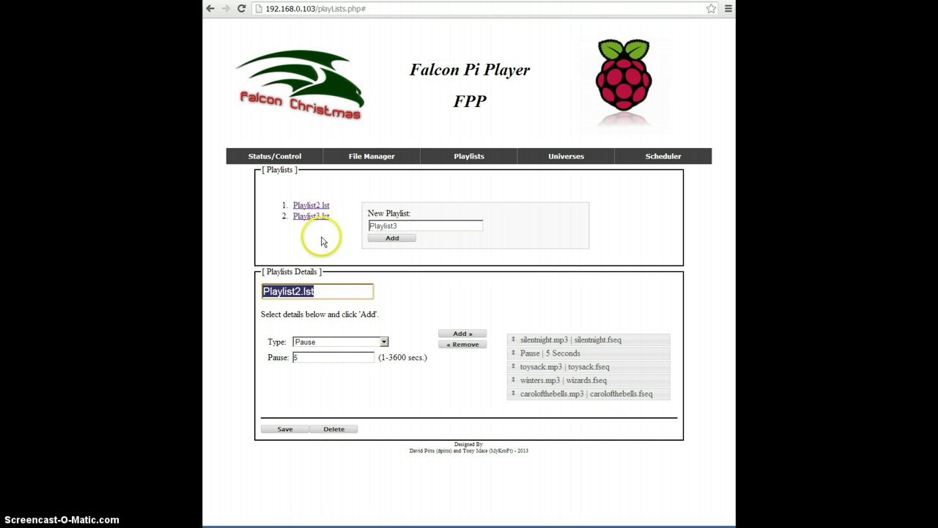
click(313, 218)
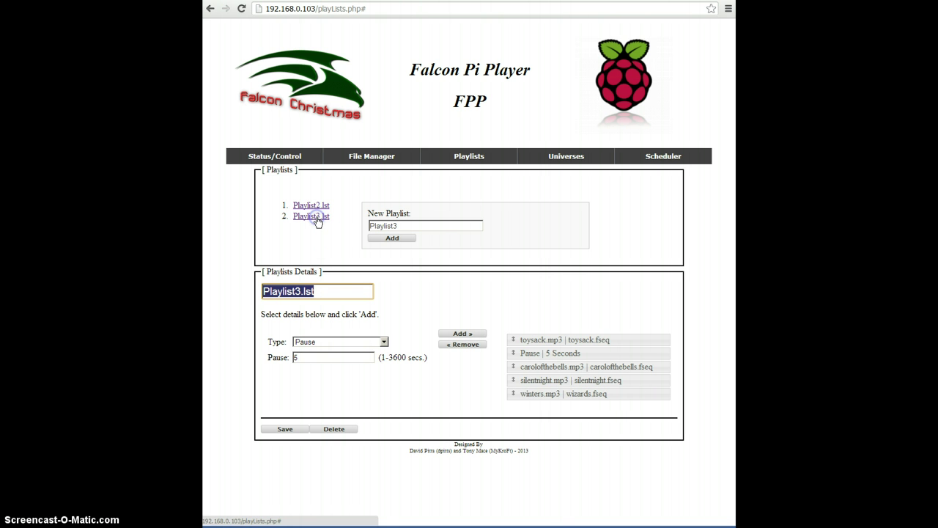
click(542, 368)
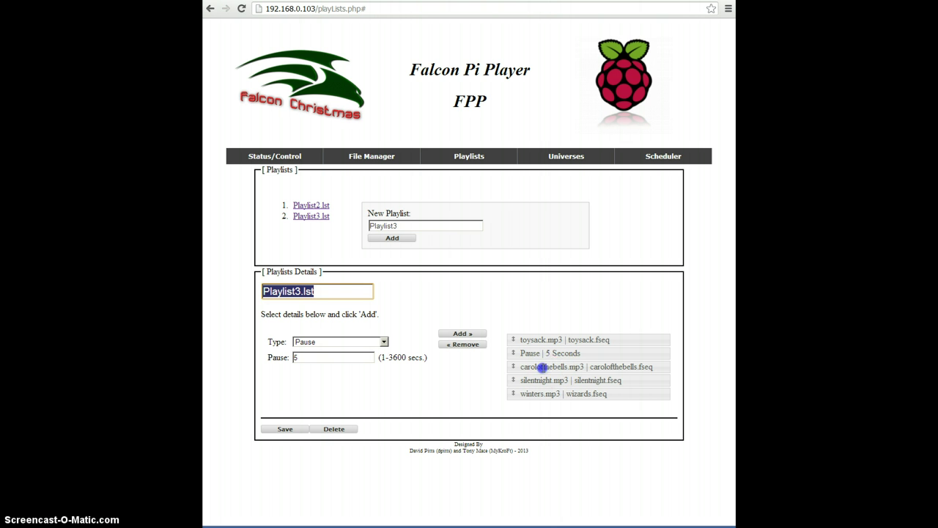
click(464, 346)
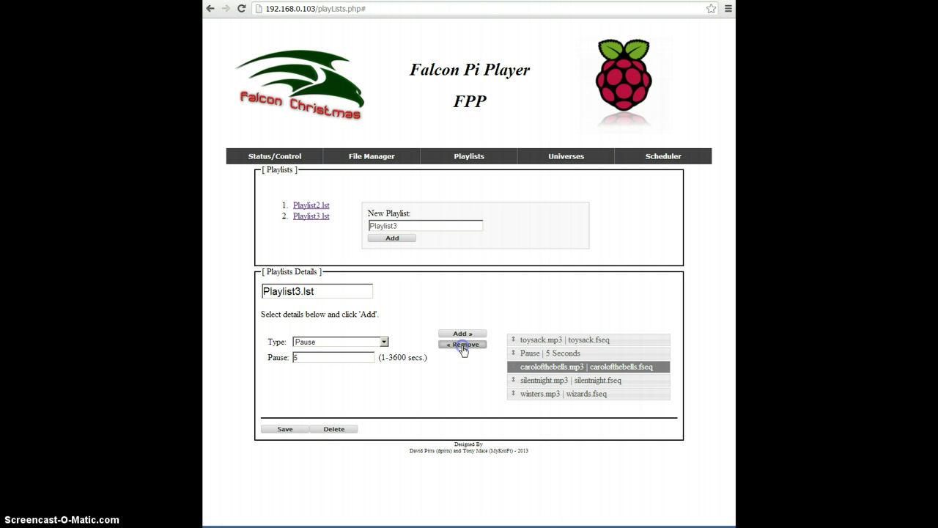
- Save Playlist3.lst with the carolofthebells entry removed, and reopen it from the list of playlists
click(286, 416)
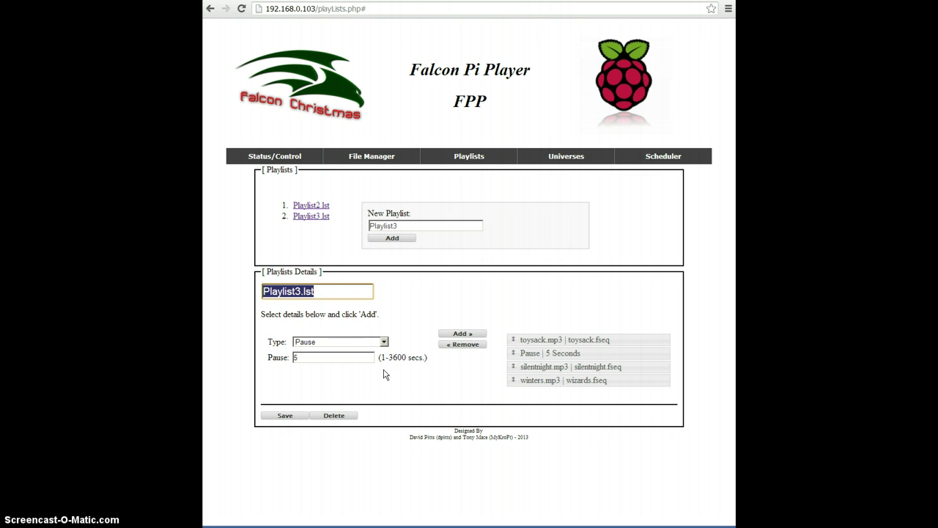
click(328, 294)
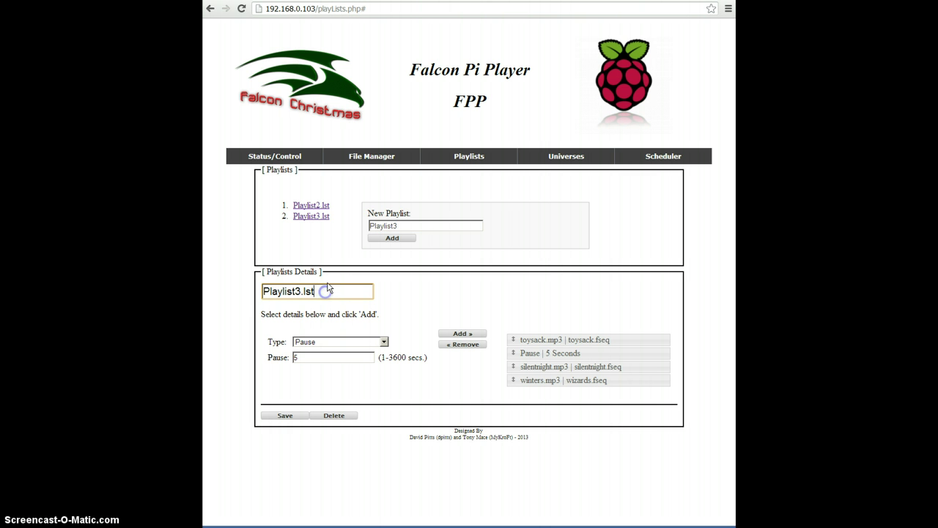
click(311, 218)
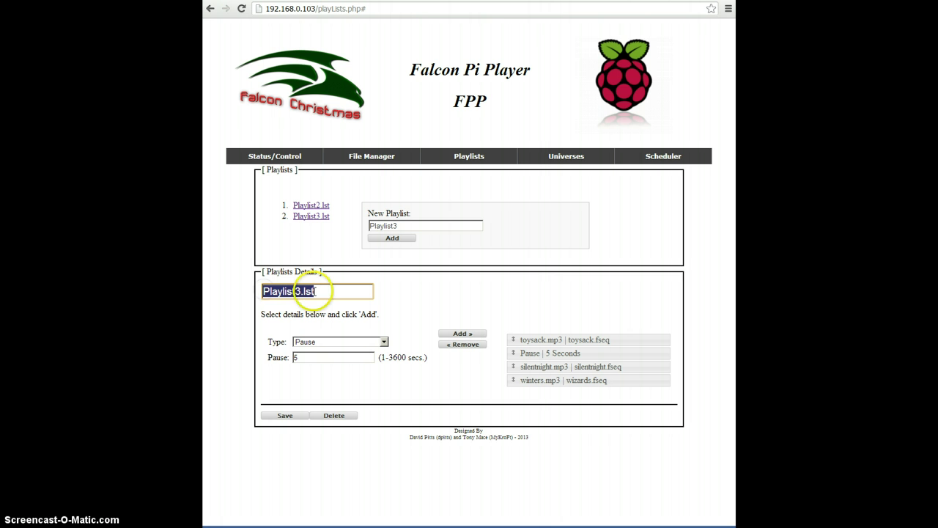
- Rename the playlist Playlist3.lst as Playlist4.lst and save it
click(299, 291)
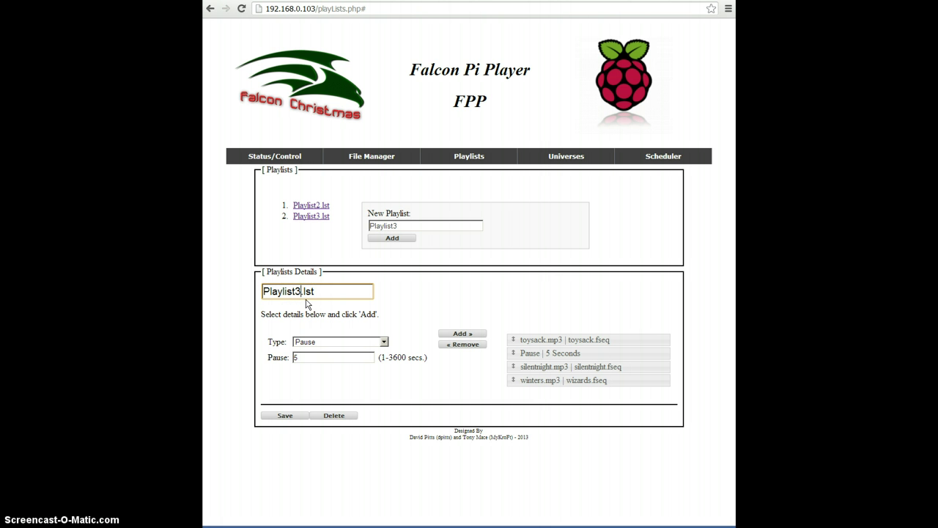
key(BackSpace)
text(4)
click(284, 415)
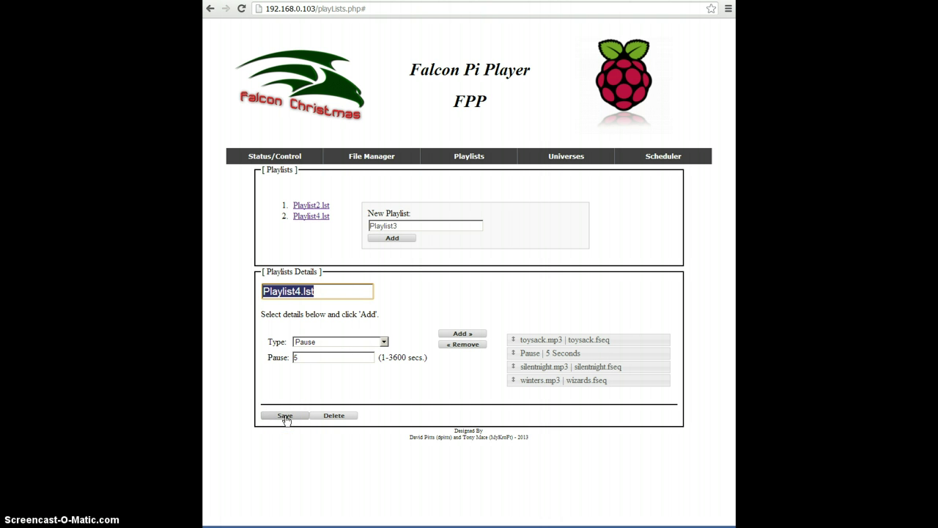
click(366, 302)
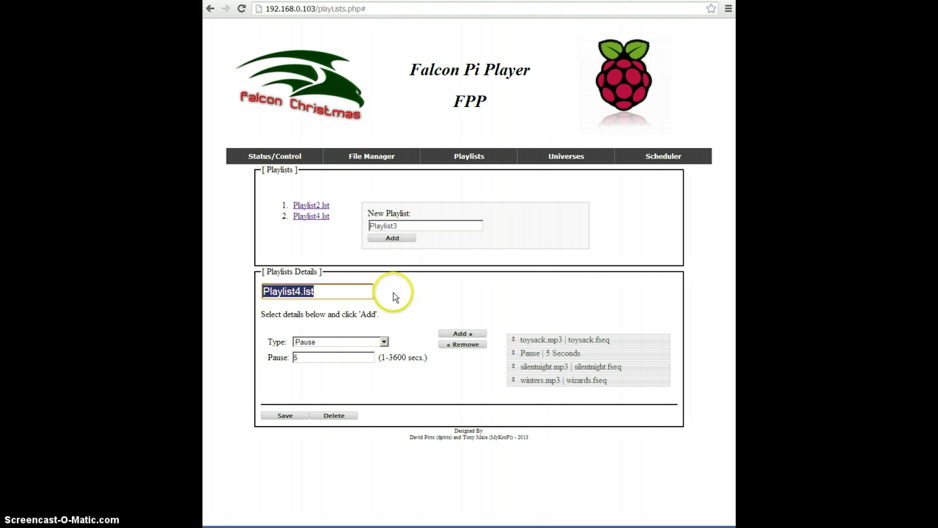